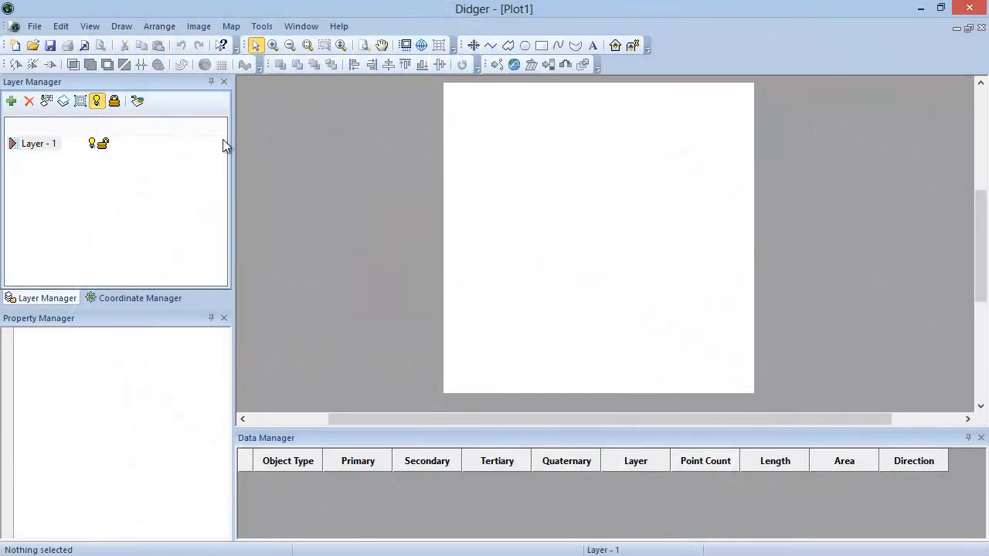
# - Open the Australia.pjt sample project from the Samples folder and save it under its existing name
pyautogui.click(35, 26)
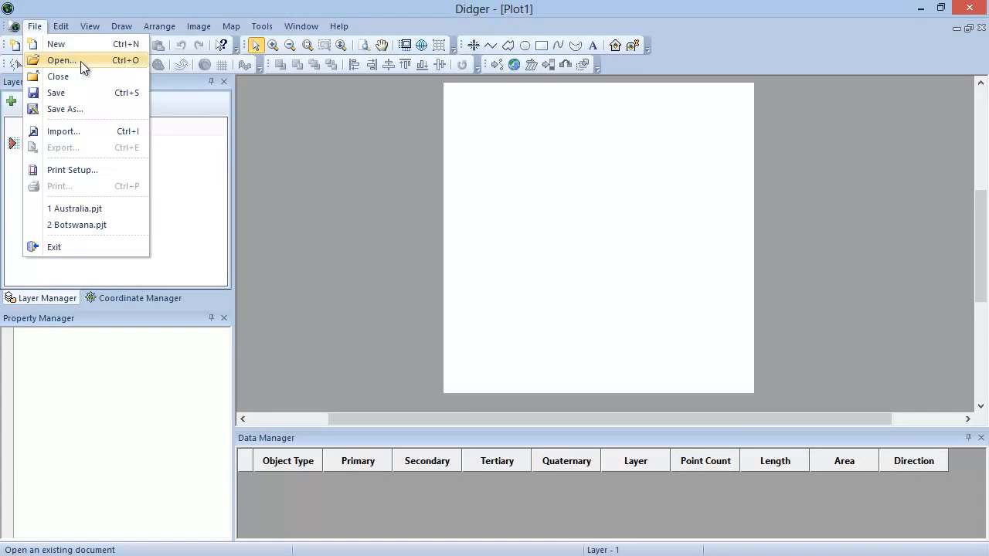
pyautogui.click(85, 63)
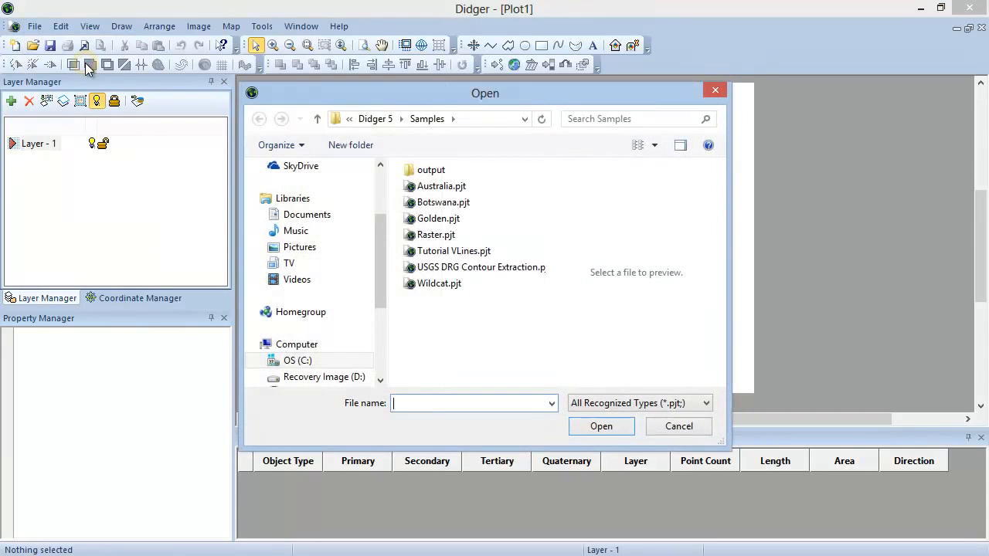
pyautogui.click(461, 190)
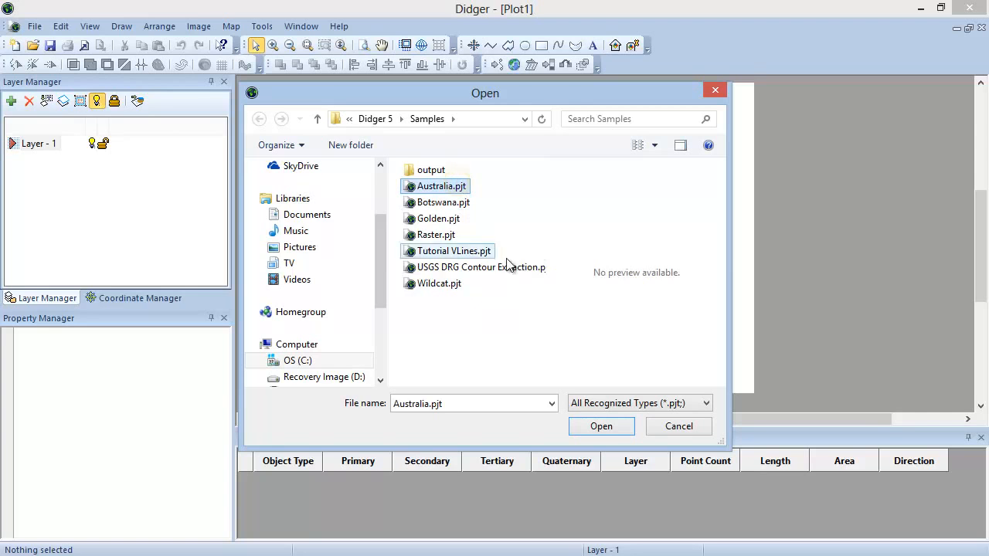
pyautogui.click(601, 426)
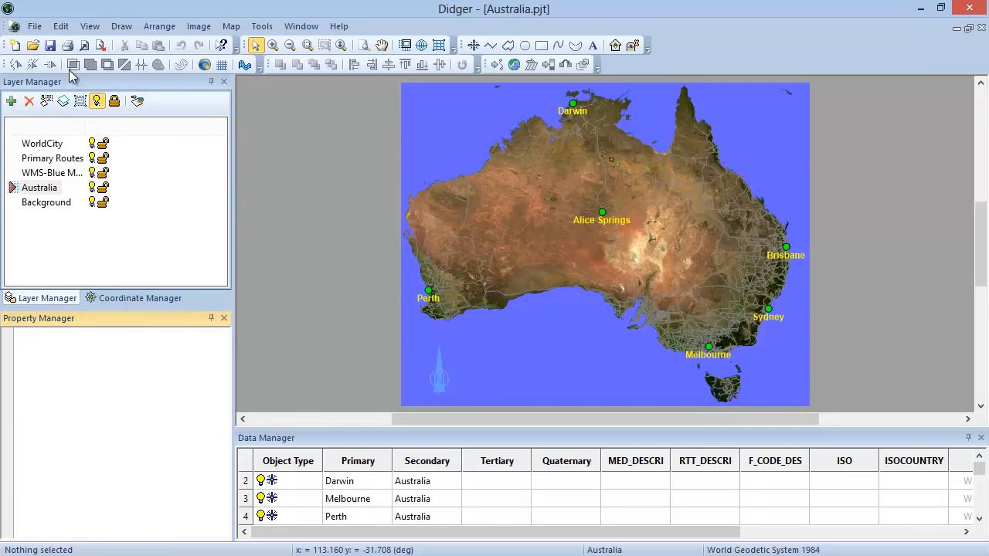
pyautogui.click(34, 31)
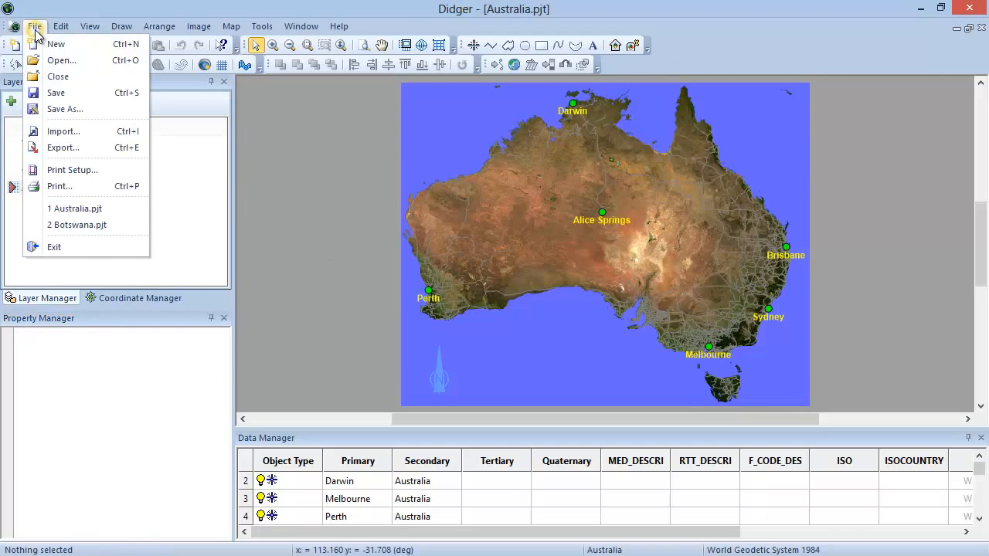
pyautogui.click(93, 96)
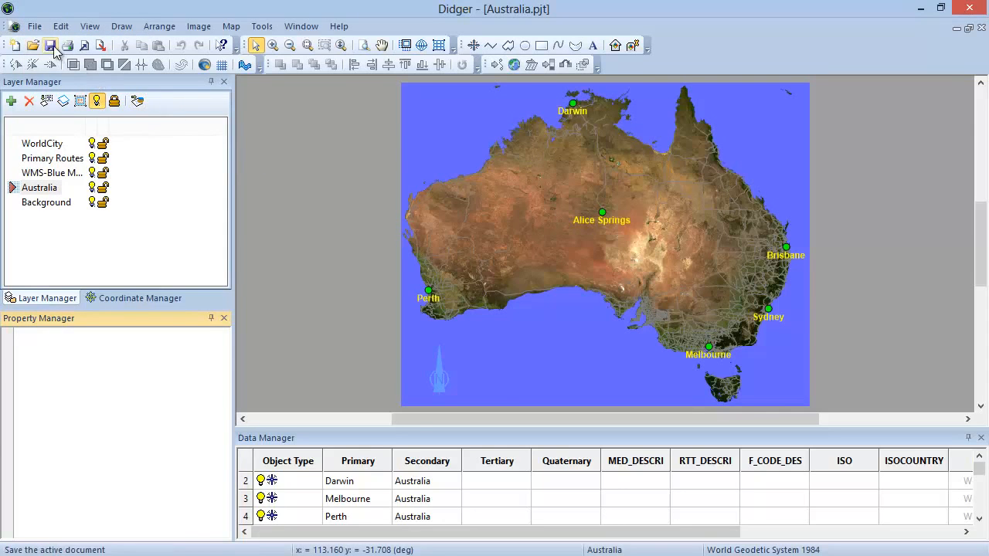
pyautogui.click(35, 29)
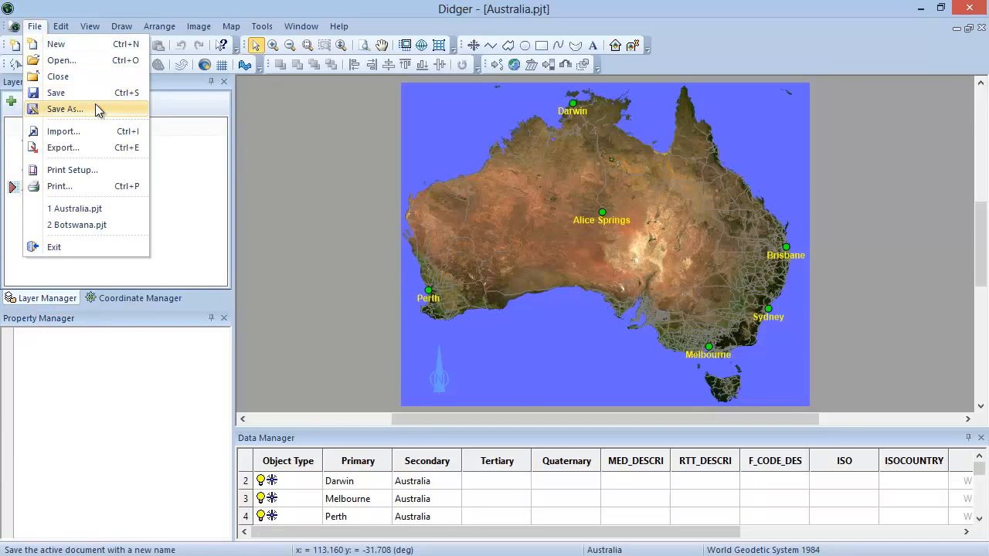
pyautogui.click(65, 109)
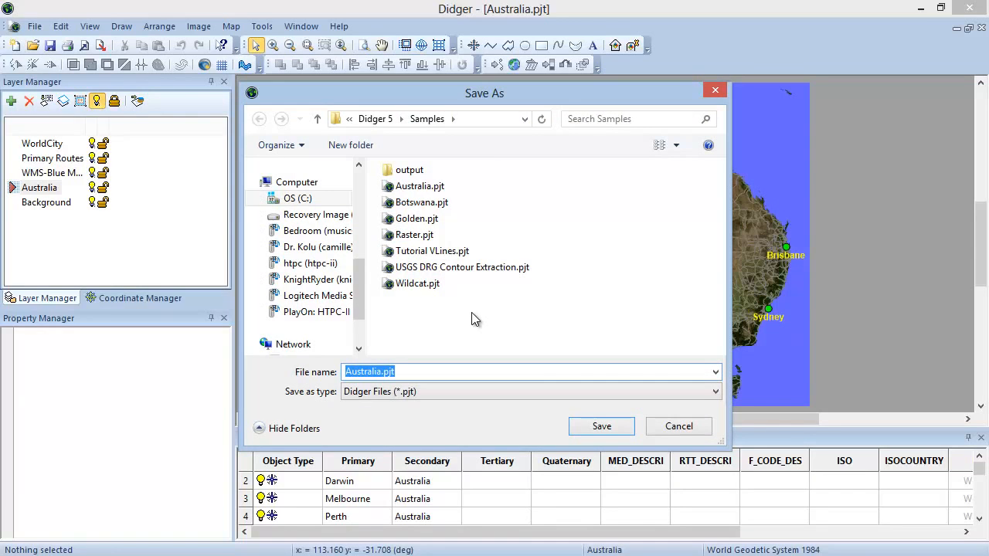
pyautogui.click(433, 368)
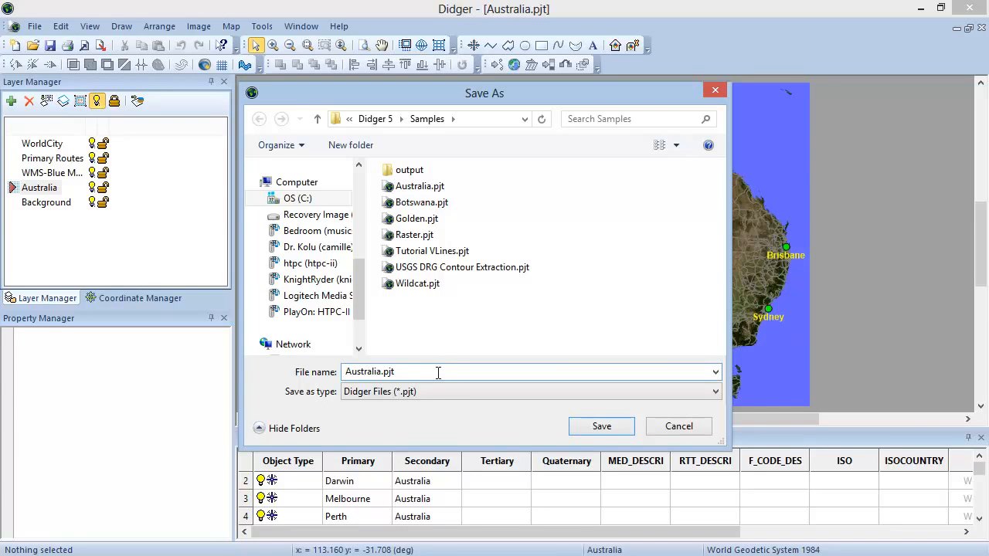
pyautogui.click(442, 388)
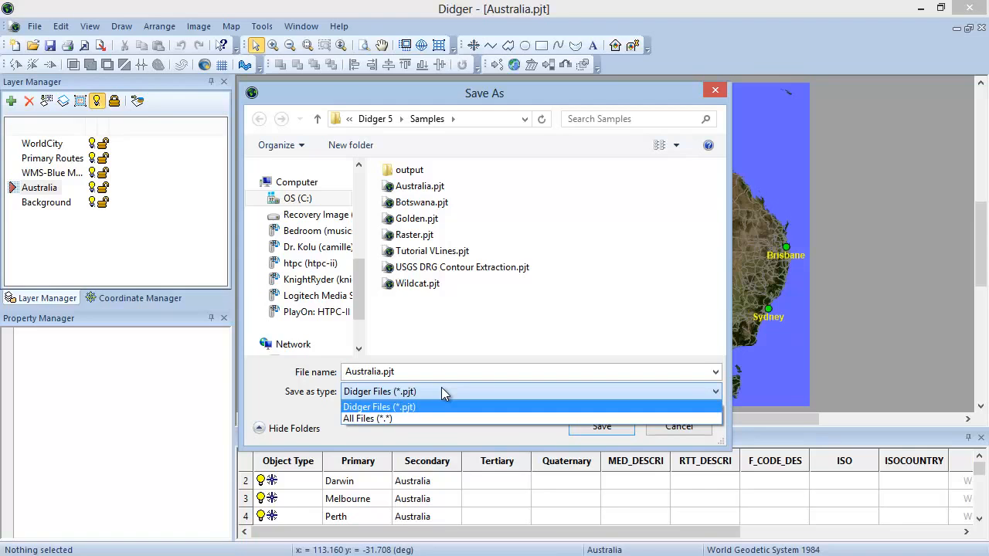
pyautogui.click(441, 388)
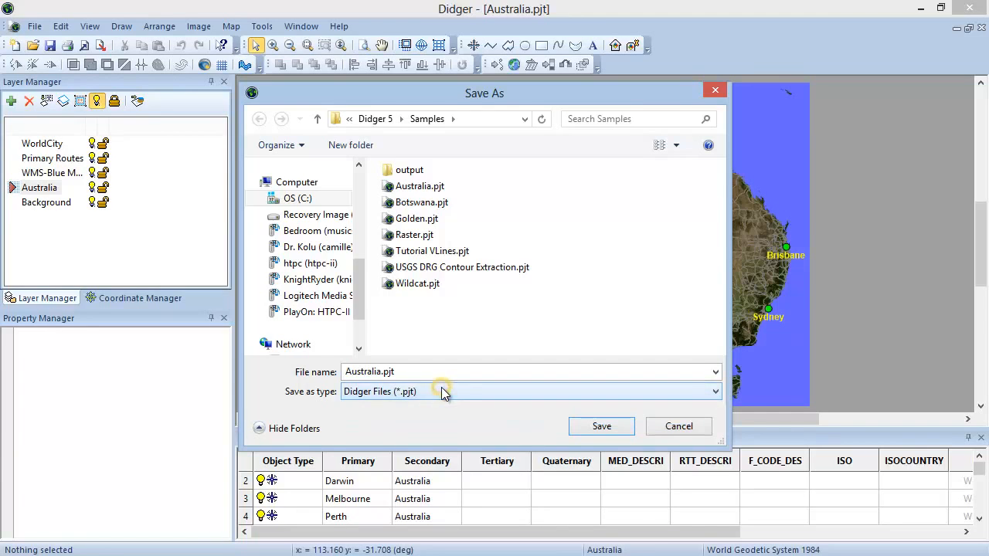
pyautogui.click(676, 425)
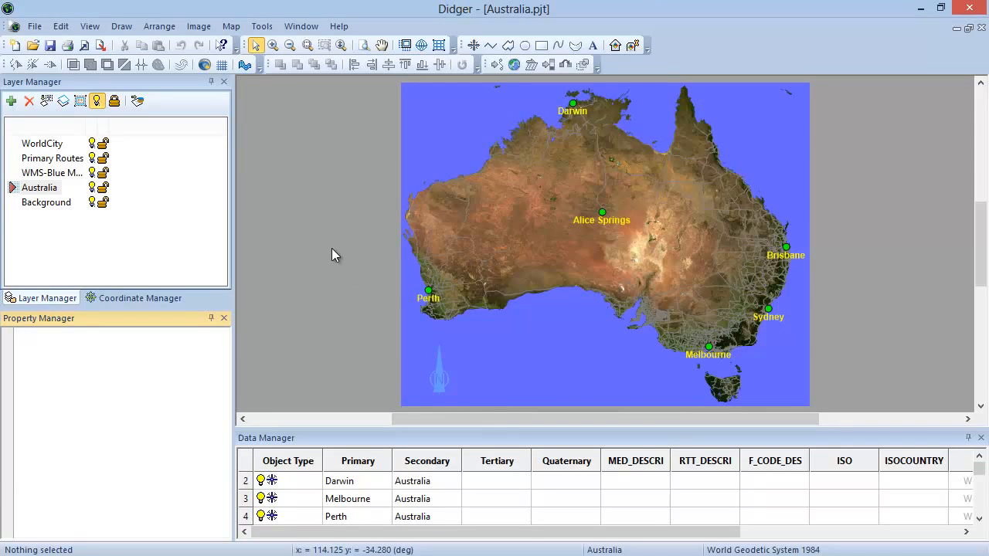
# - Export the map to the output folder as a KMZ Google Earth file named Australia, checking the spatial reference options and accepting the export options unchanged
pyautogui.click(35, 25)
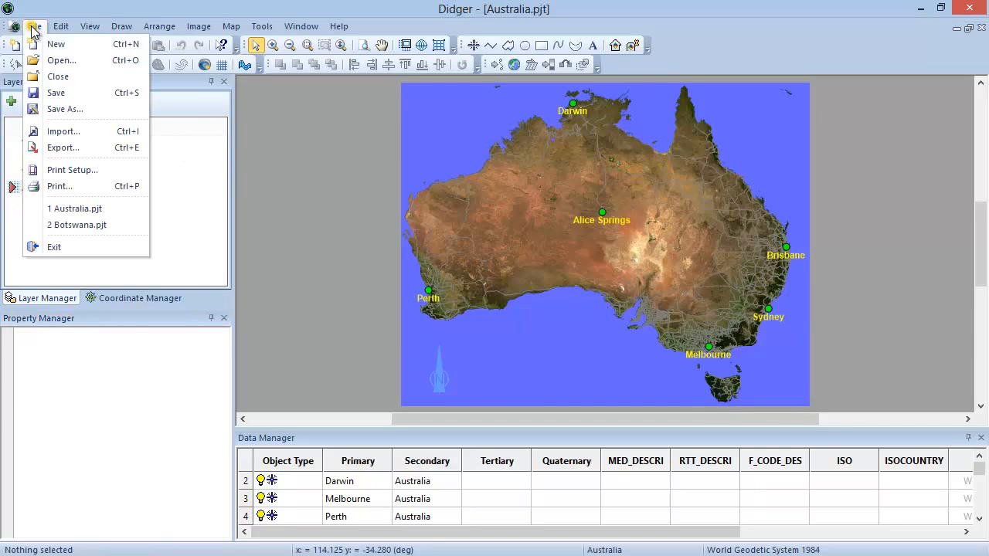
pyautogui.click(91, 148)
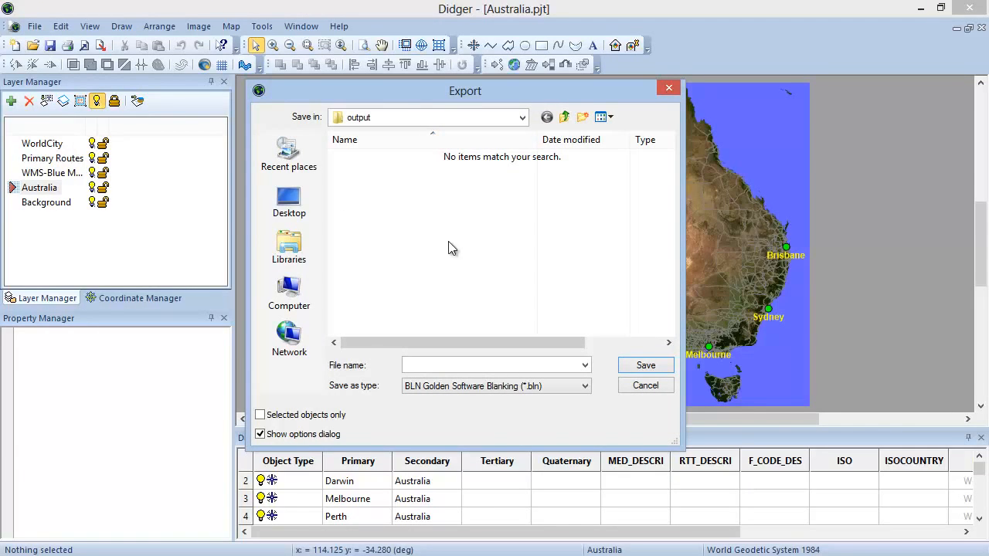
pyautogui.click(586, 386)
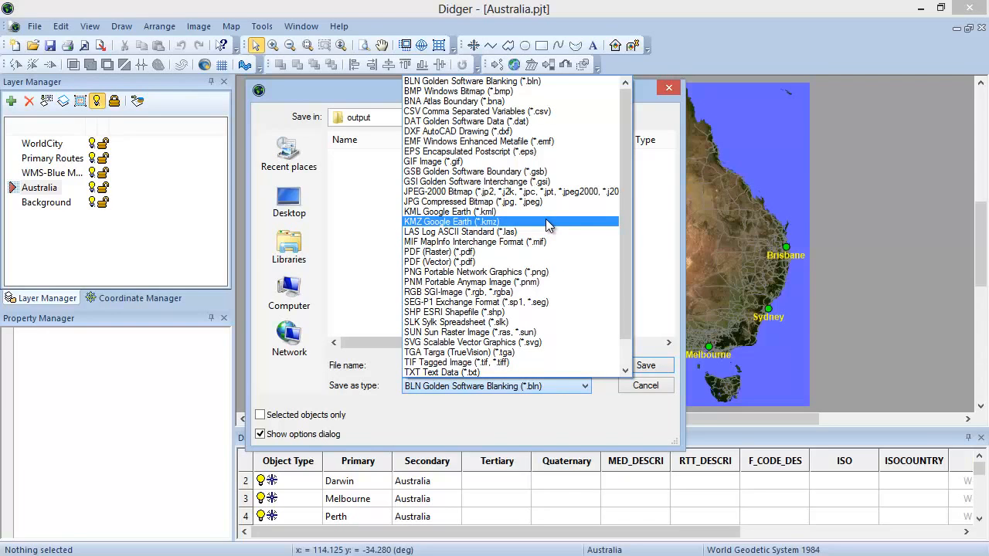
pyautogui.click(545, 221)
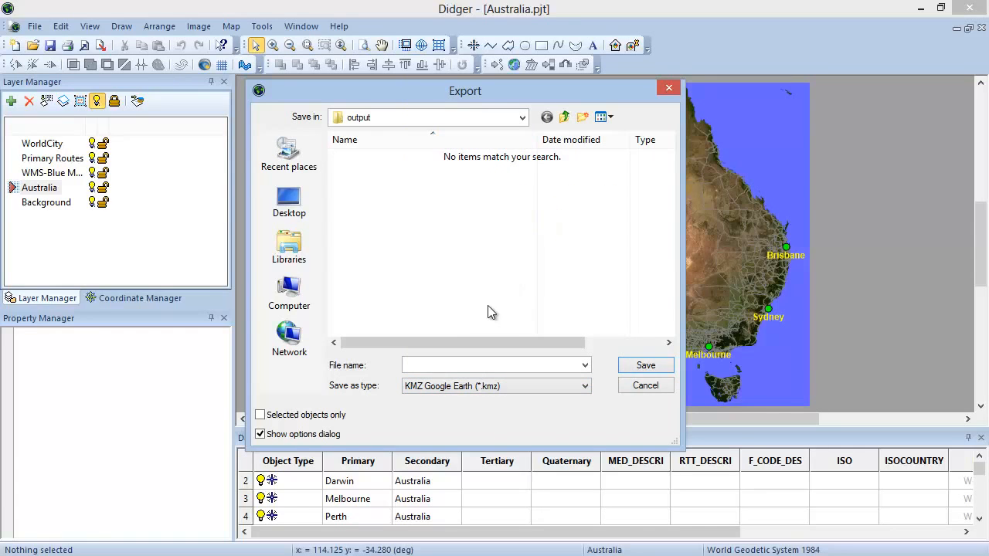
pyautogui.click(455, 364)
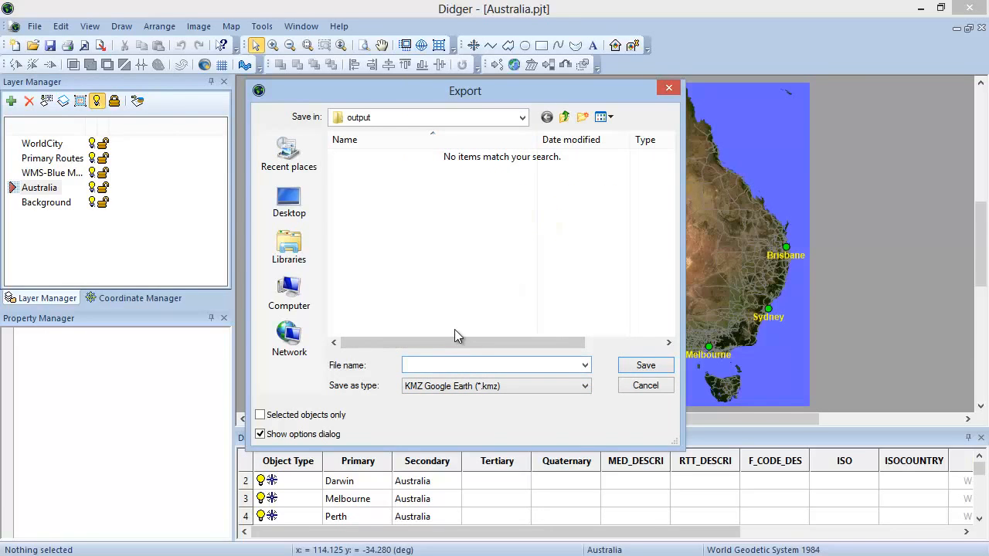
pyautogui.write('Australia')
pyautogui.click(635, 370)
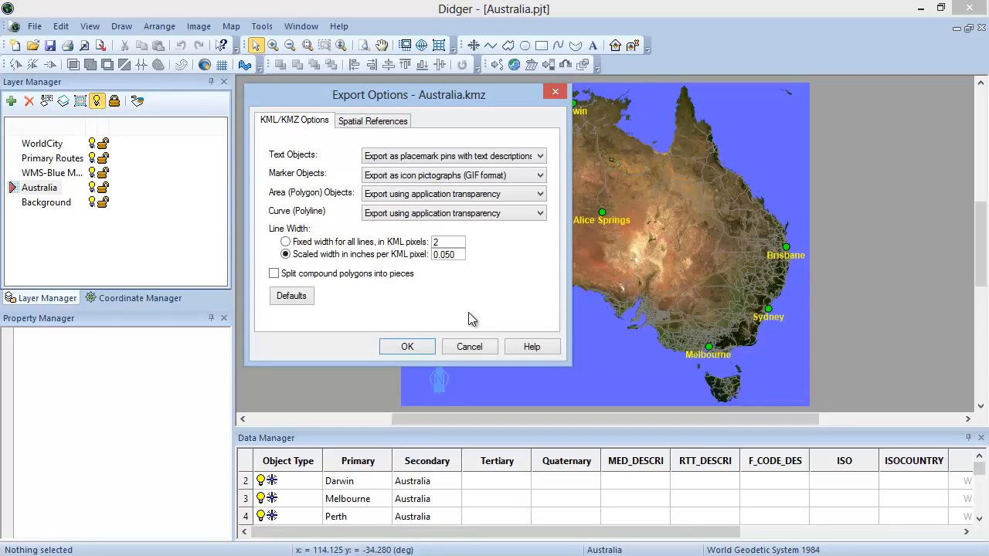
pyautogui.click(387, 122)
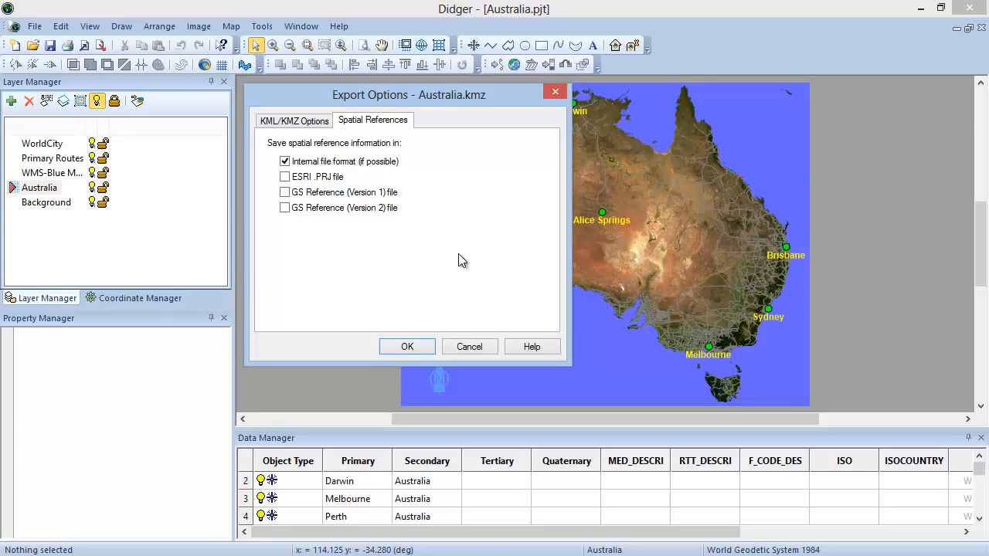
pyautogui.click(423, 348)
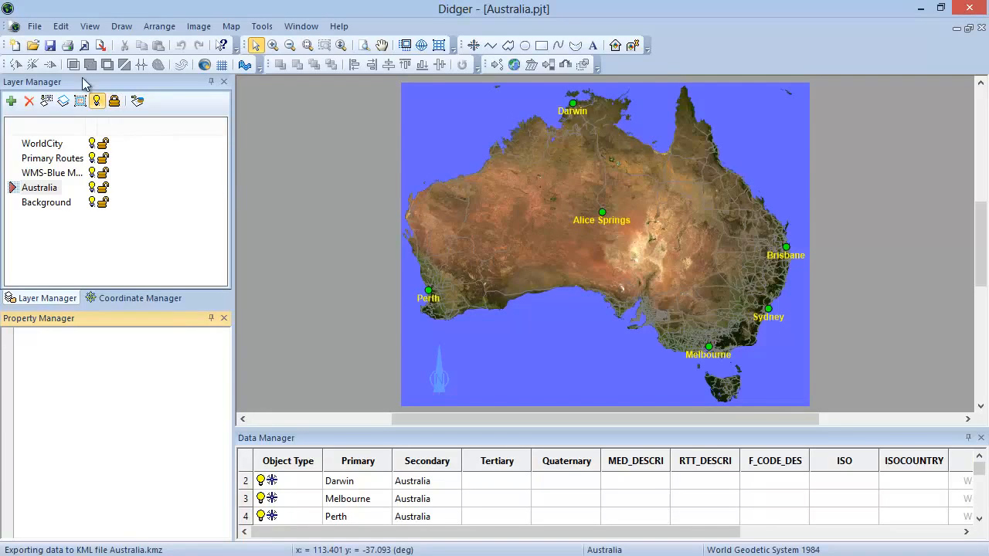
# - Export the project to the output folder as an XLSX Excel 2007 Spreadsheet named Australia
pyautogui.click(35, 27)
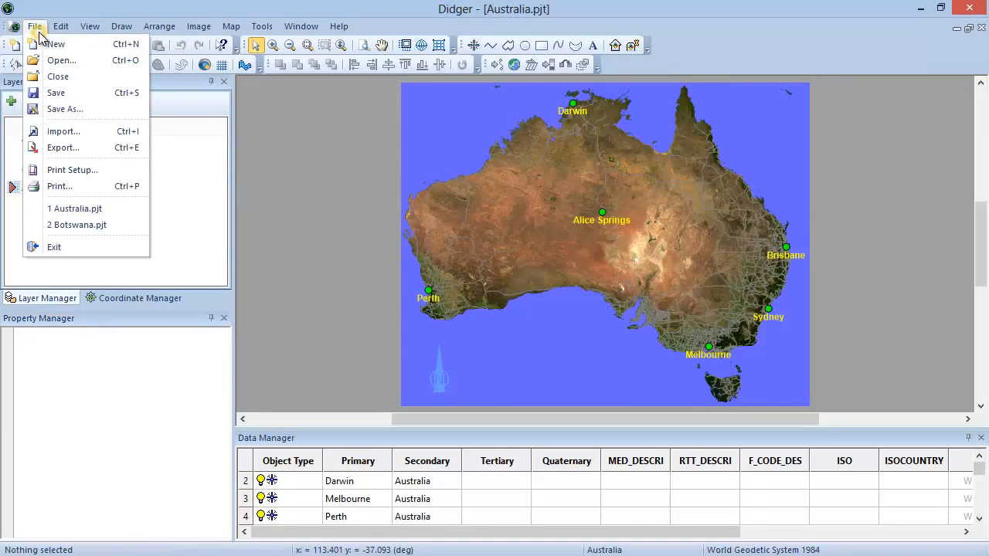
pyautogui.click(95, 149)
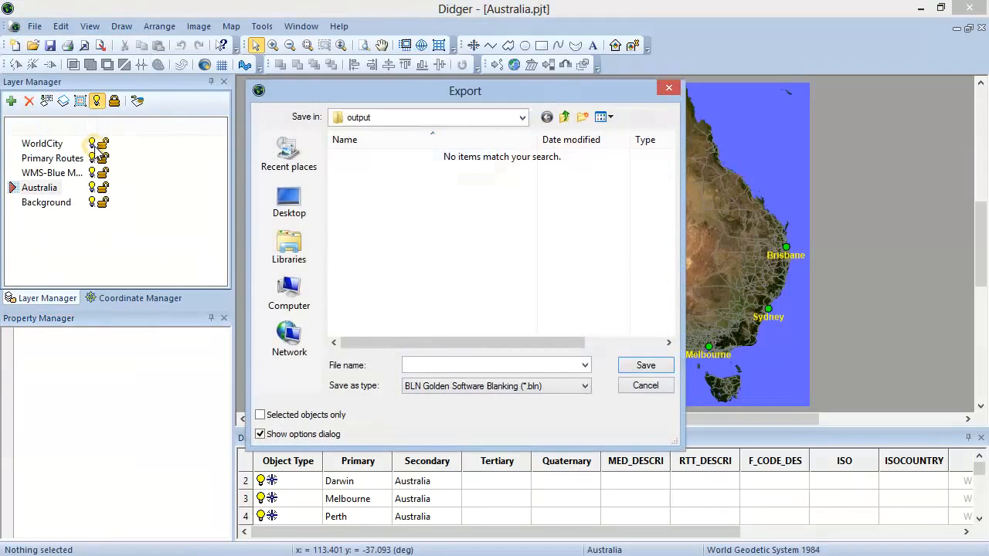
pyautogui.click(463, 368)
pyautogui.write('Australia')
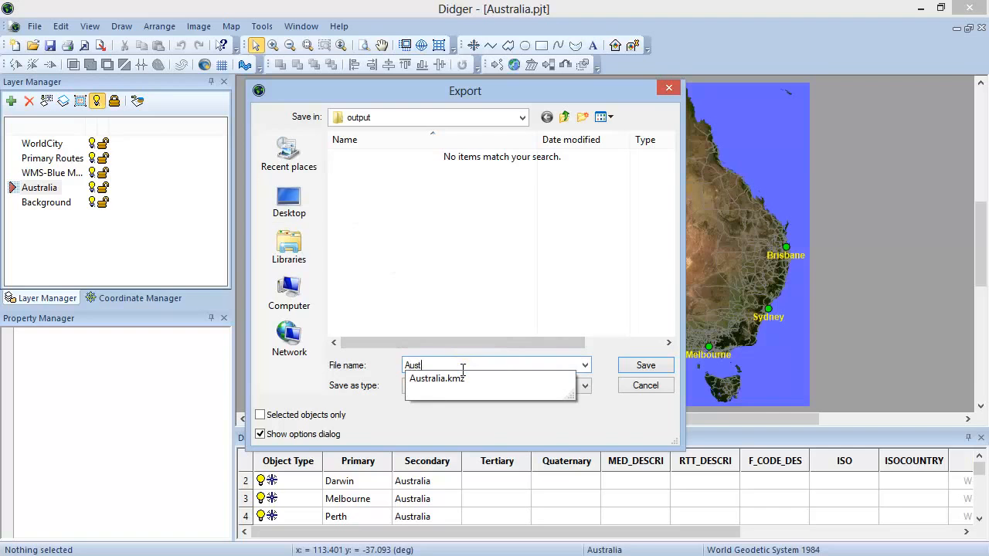
pyautogui.click(590, 392)
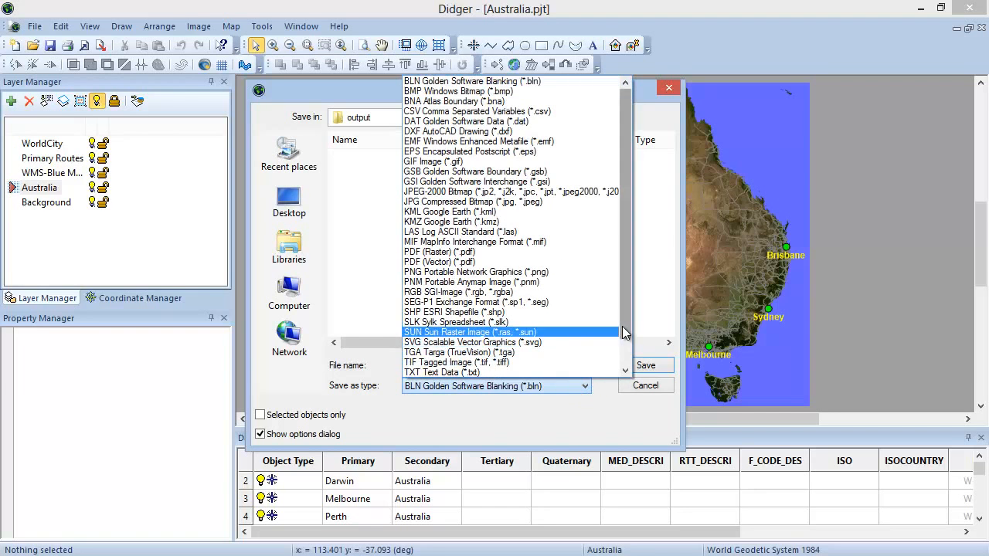
pyautogui.scroll(-1, 592, 339)
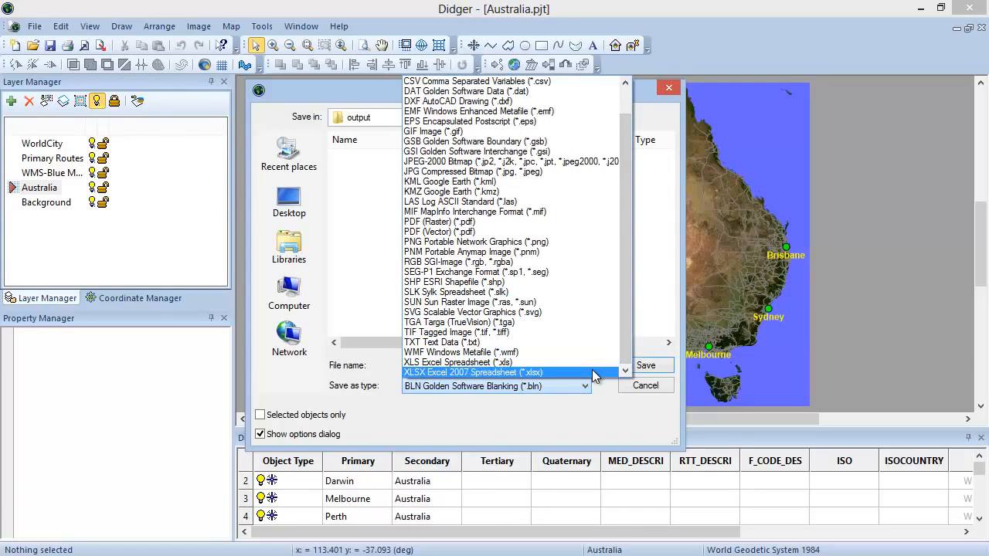
pyautogui.click(592, 371)
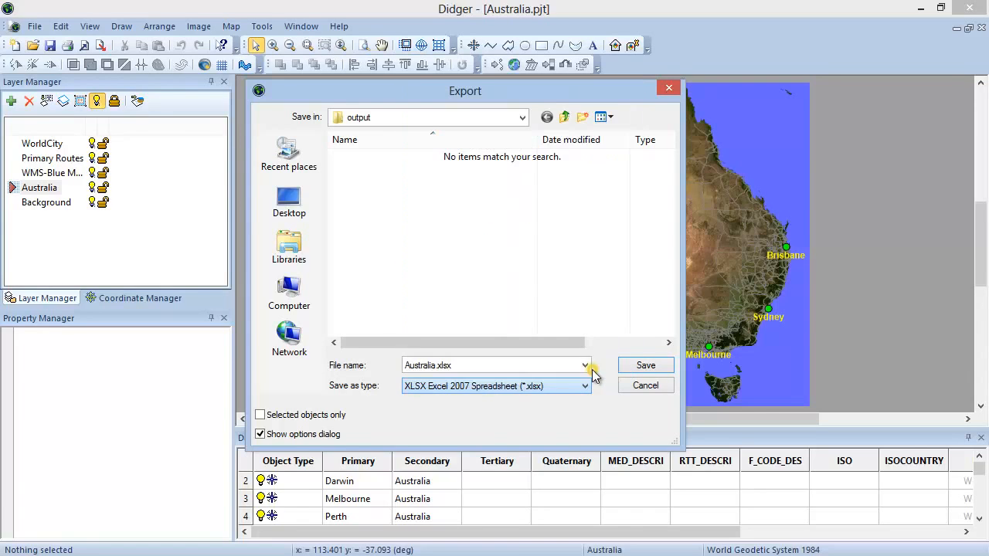
pyautogui.click(641, 366)
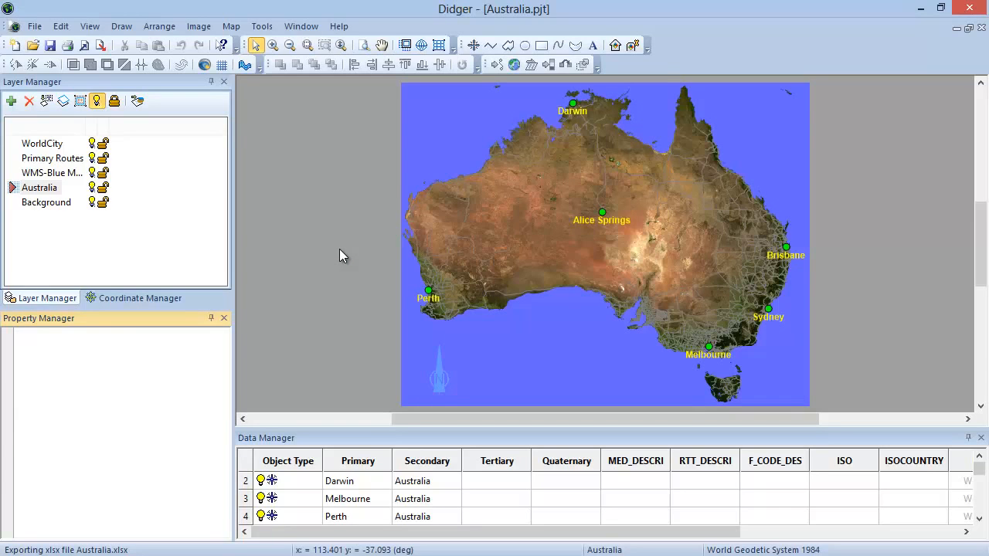
# - Consult the help's File Format Chart and read the Golden Software Blanking BLN file description through to its end, closing the help
pyautogui.click(338, 26)
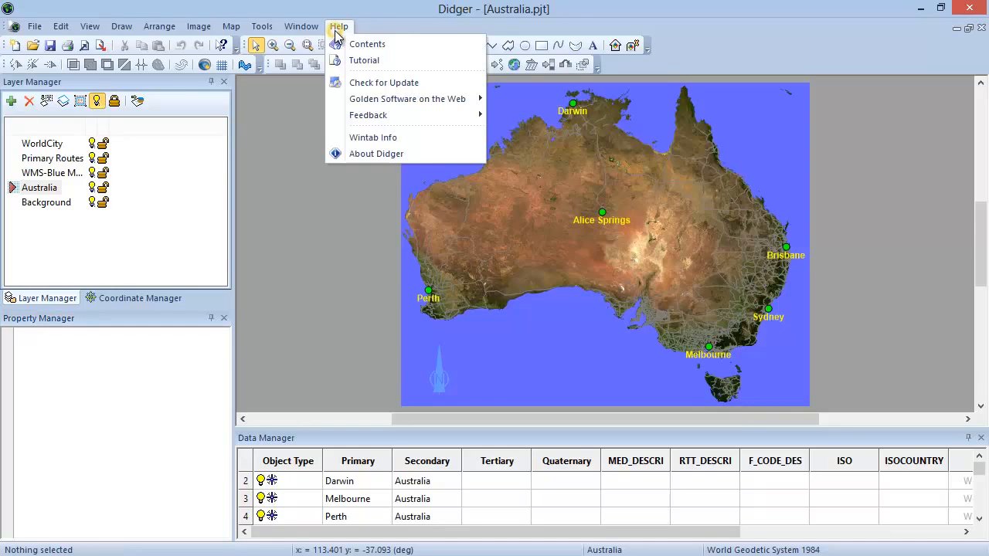
pyautogui.click(400, 46)
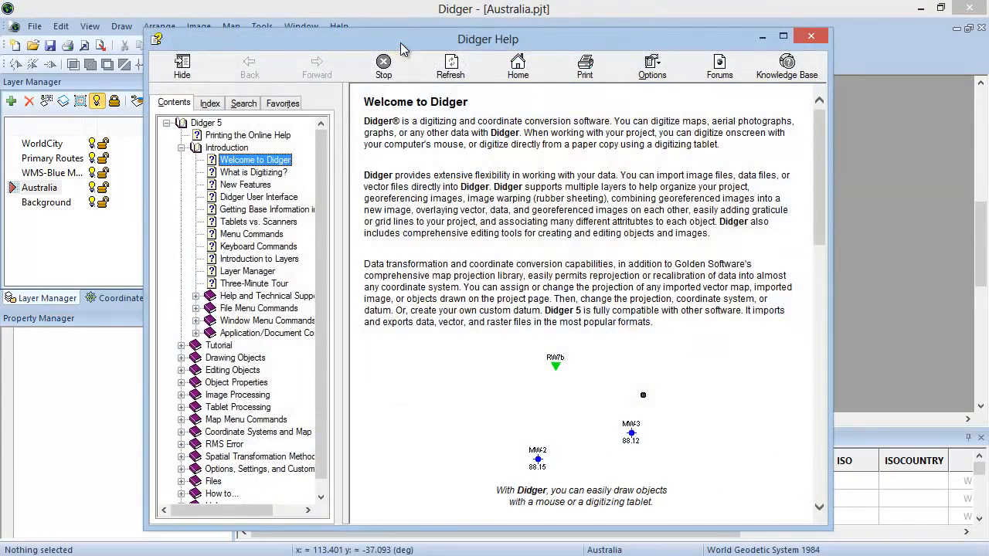
pyautogui.click(181, 148)
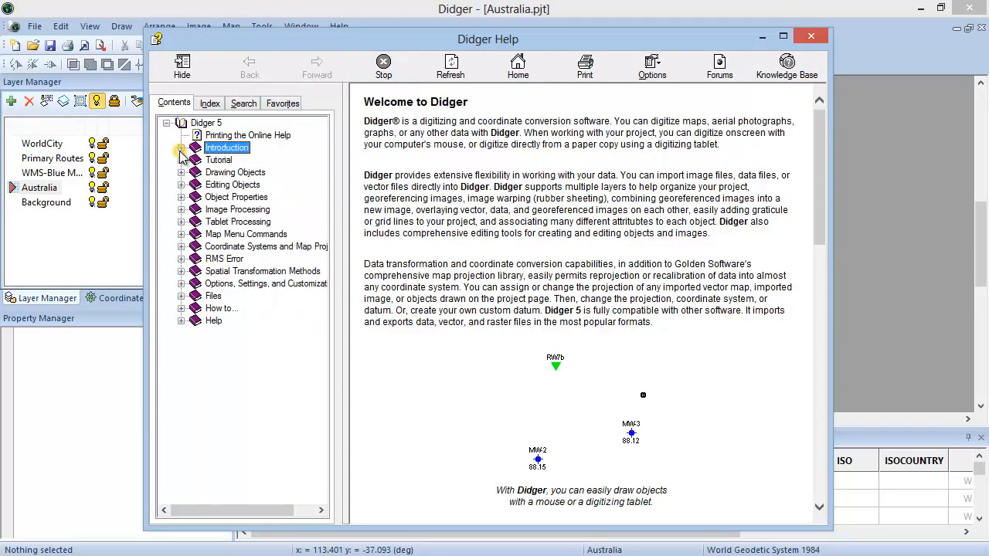
pyautogui.click(181, 296)
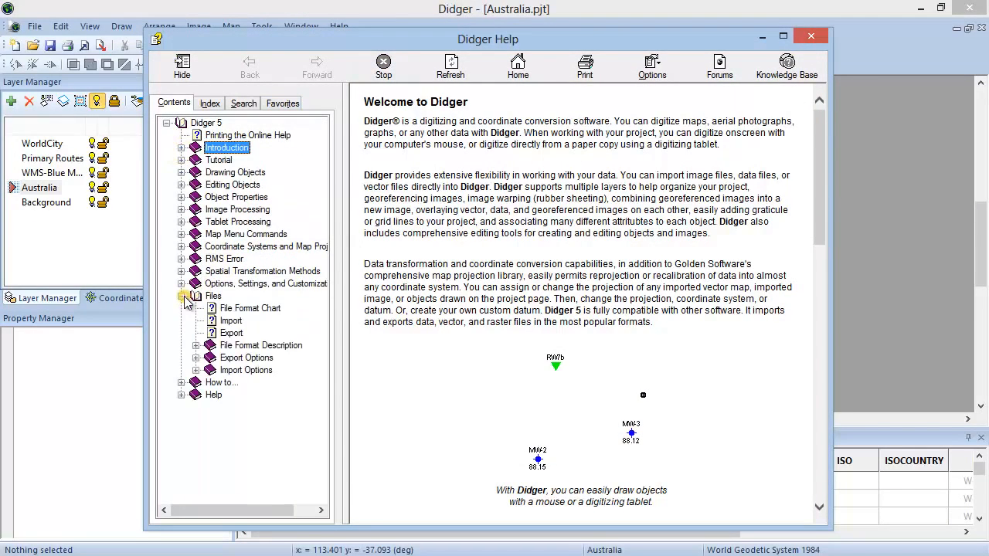
pyautogui.click(255, 309)
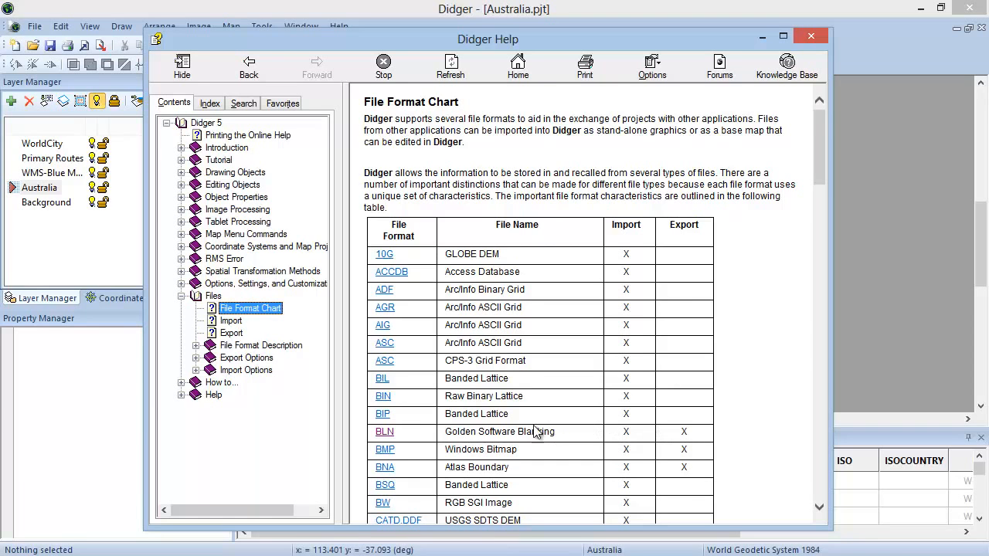
pyautogui.click(386, 433)
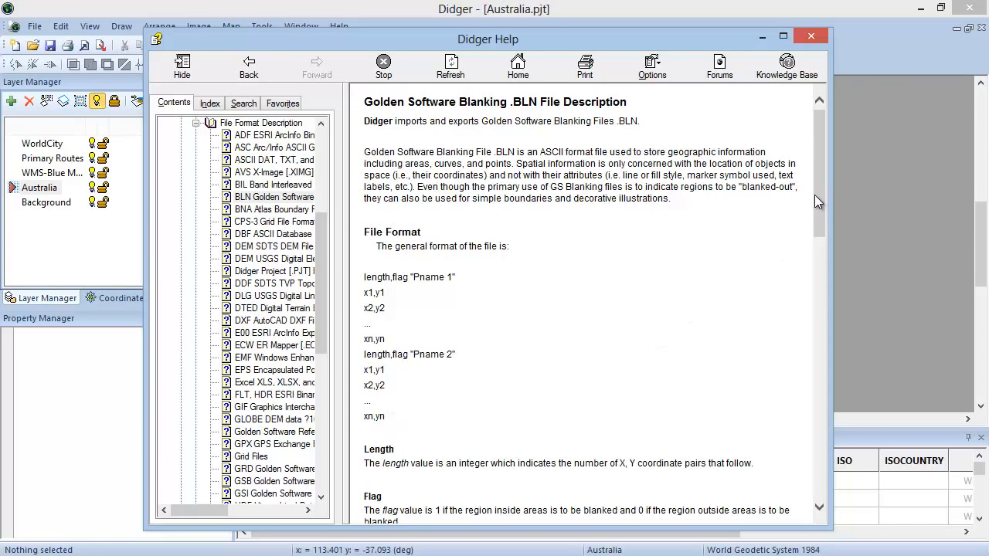
pyautogui.moveTo(815, 197); pyautogui.dragTo(804, 473)
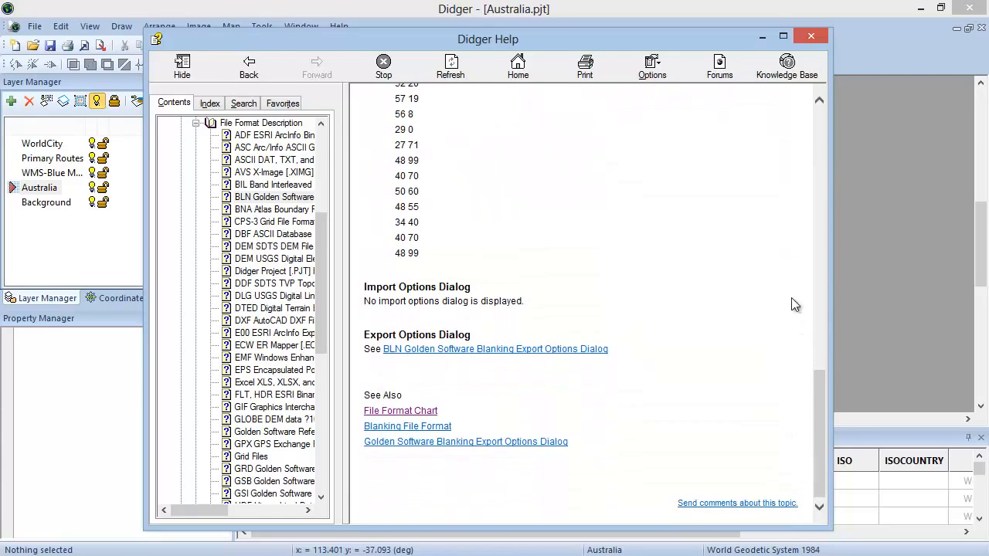
pyautogui.click(811, 37)
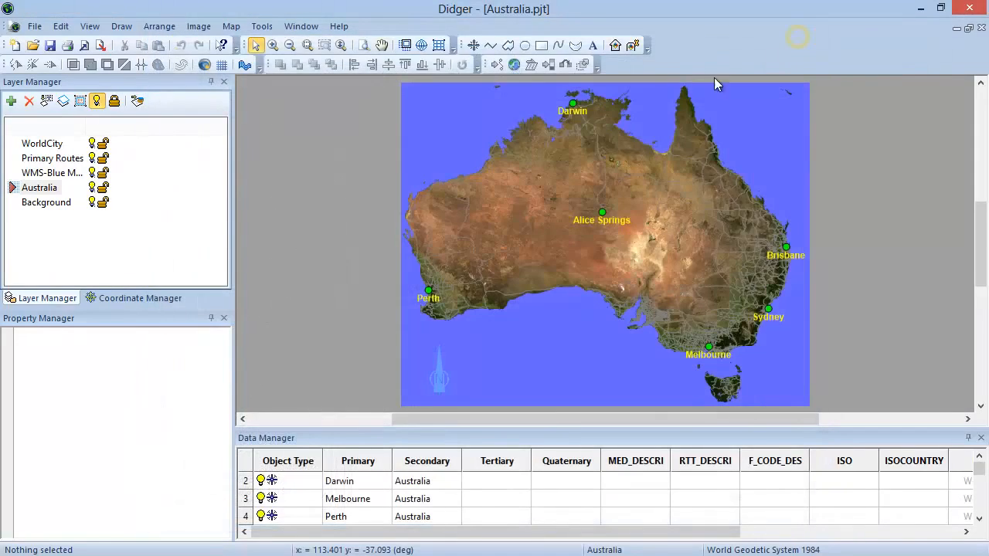
# - Review the Scaled Current View, Fit to Page and Tile print methods for the map, leaving the print settings without printing
pyautogui.click(35, 26)
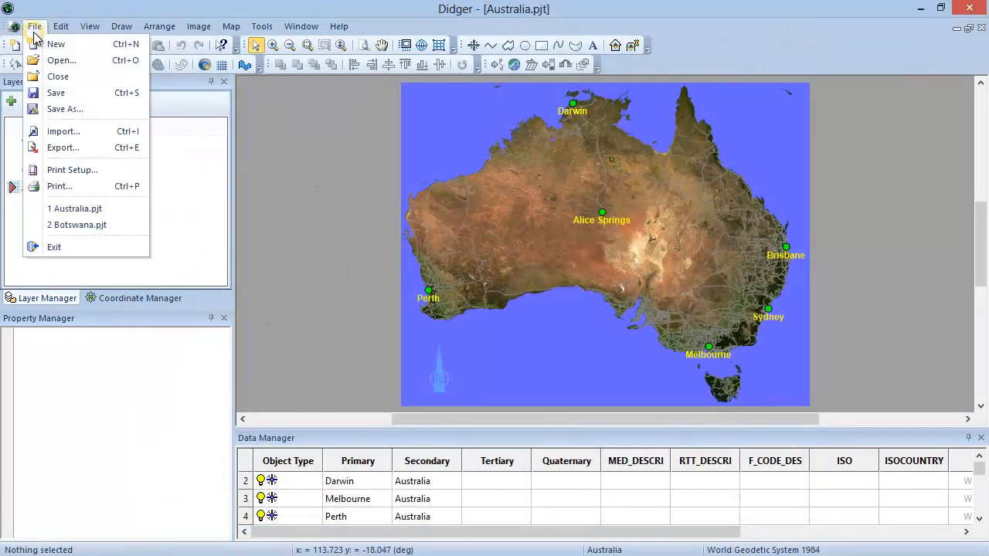
pyautogui.click(99, 190)
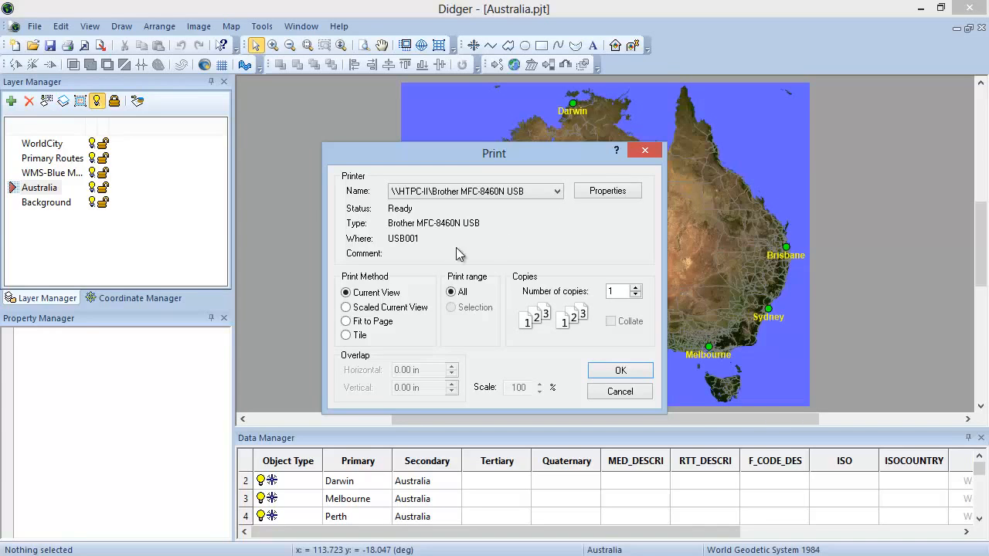
pyautogui.click(383, 307)
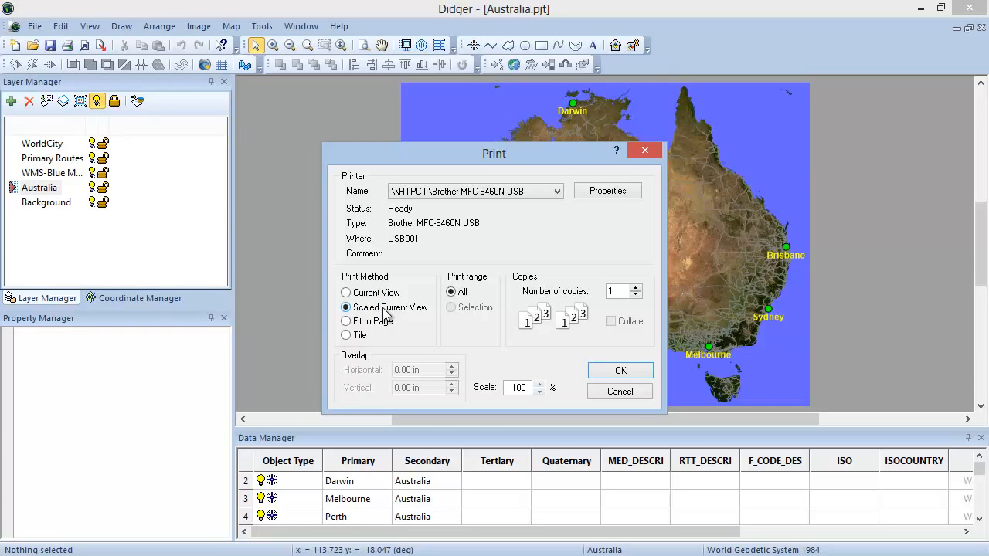
pyautogui.click(383, 321)
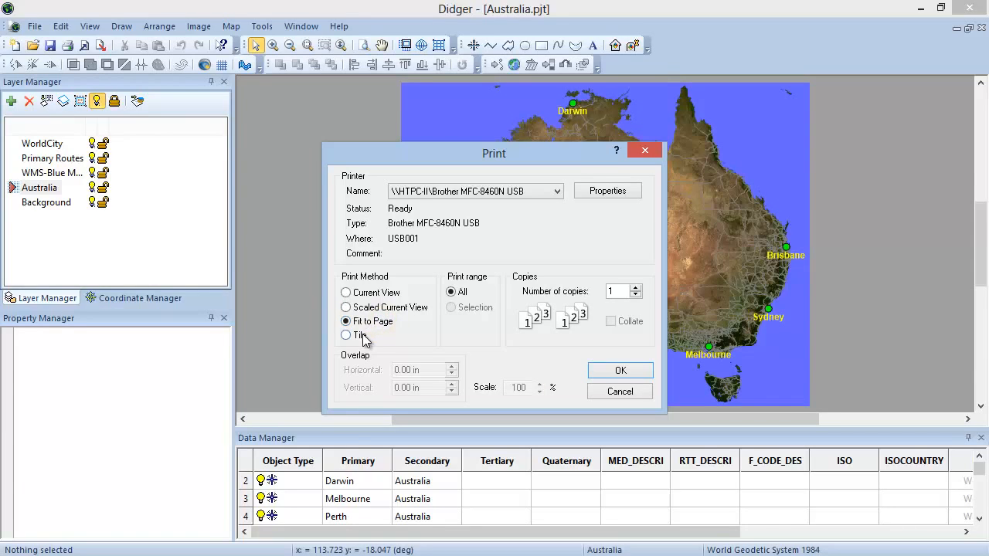
pyautogui.click(362, 337)
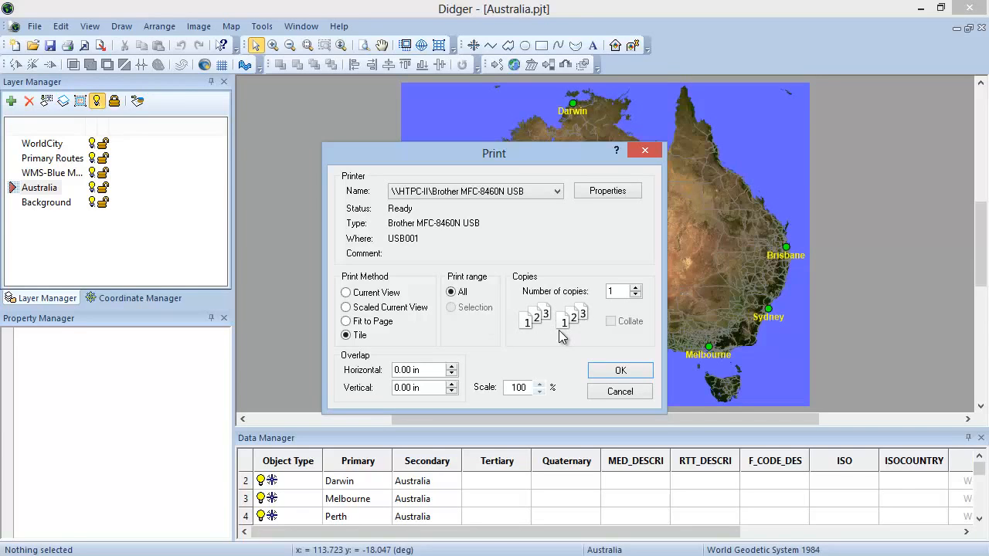
pyautogui.click(612, 392)
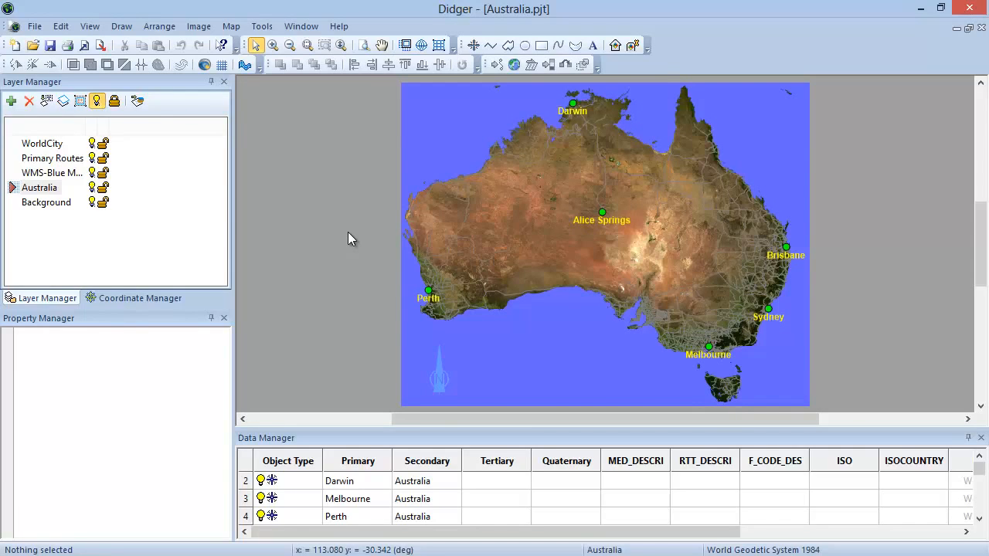
# - Look through the help resources and the feedback options, and open the program's version and contact information
pyautogui.click(339, 26)
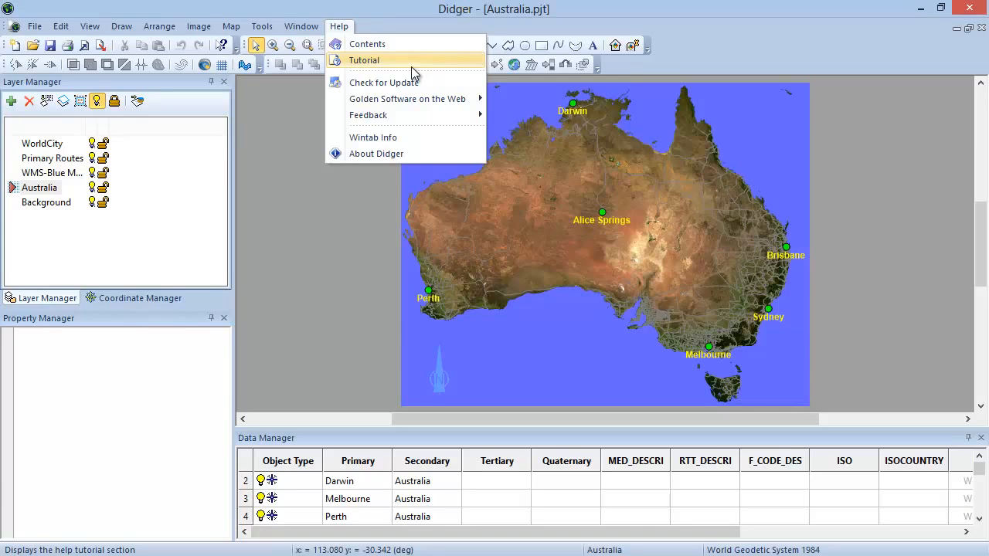
pyautogui.click(419, 114)
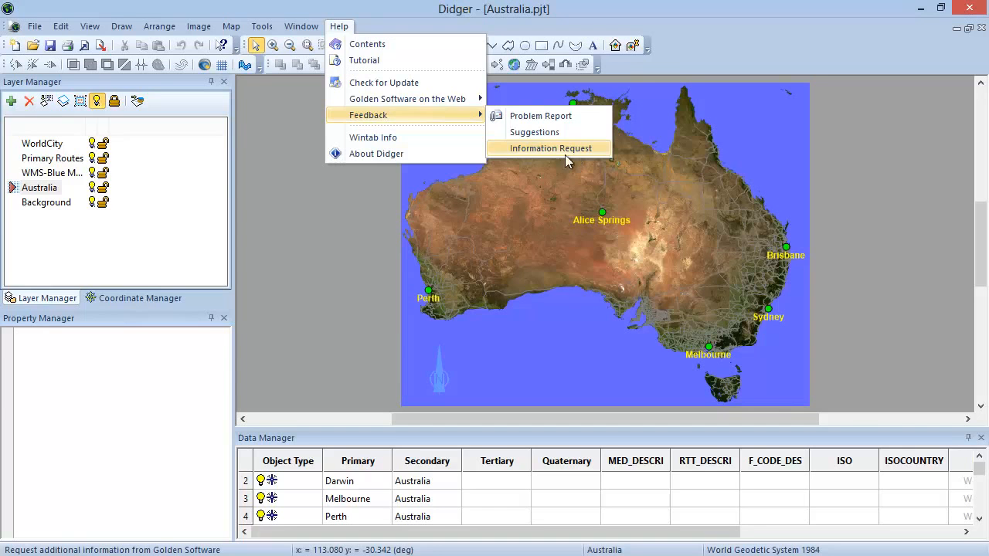
pyautogui.click(444, 154)
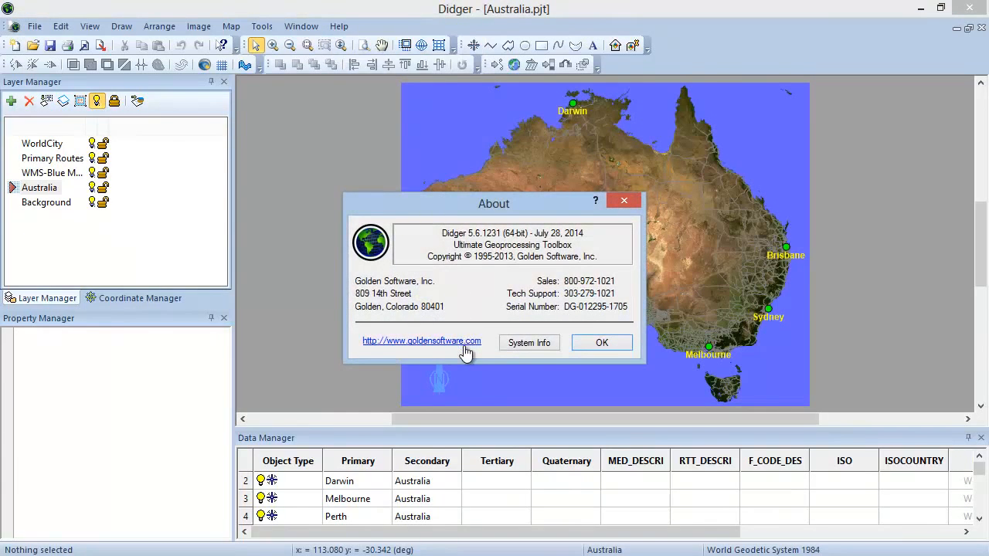